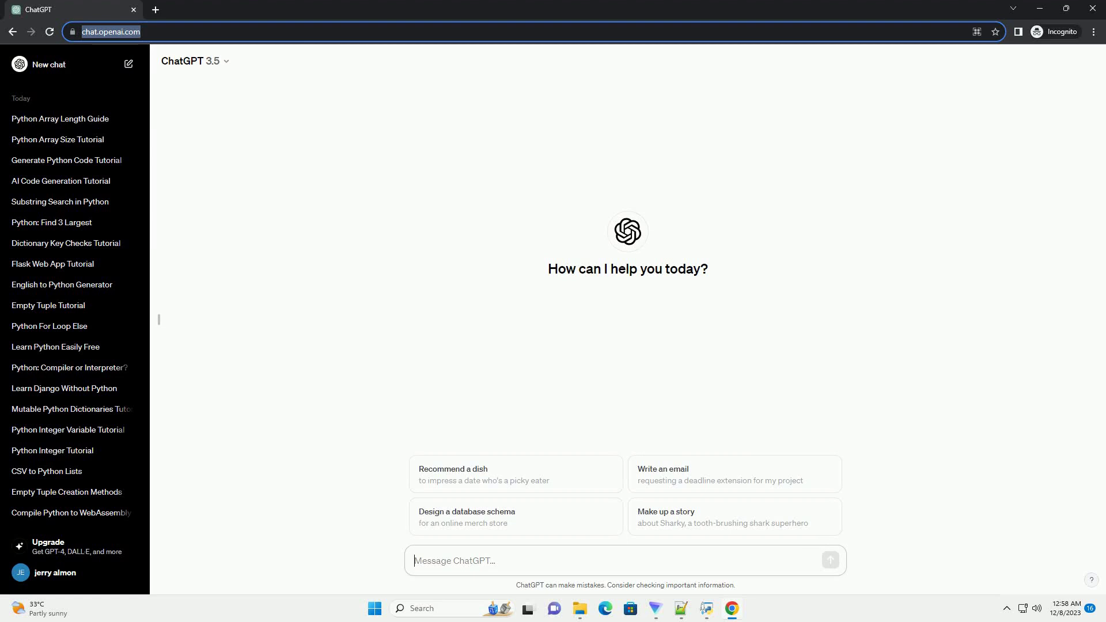
{"action": "type", "text": "write an informative tutorial about get method dictionary keys python with code example"}
Step: Send the request for a Python dictionary get() tutorial with code examples
{"action": "key", "text": "Return"}
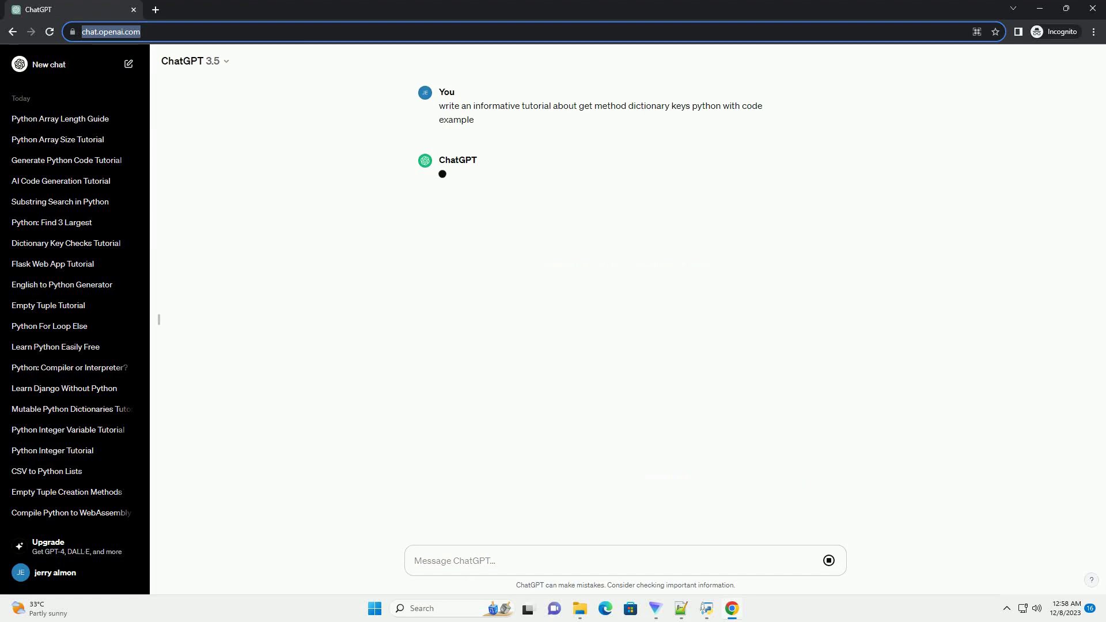